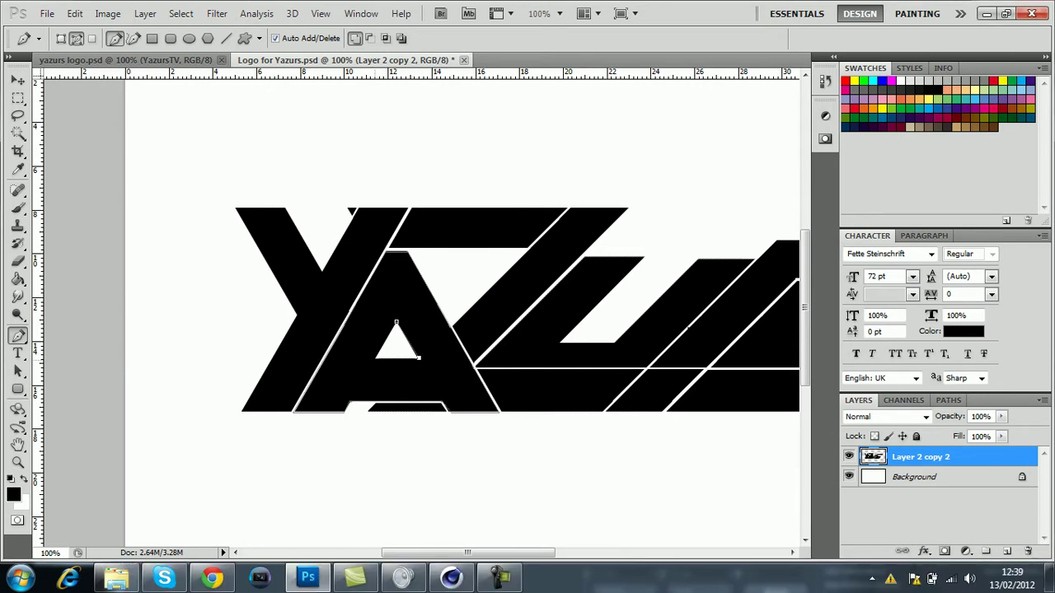
Step: Complete and close the triangular path around the inner opening of the letter A with the Pen tool
click(375, 357)
click(396, 322)
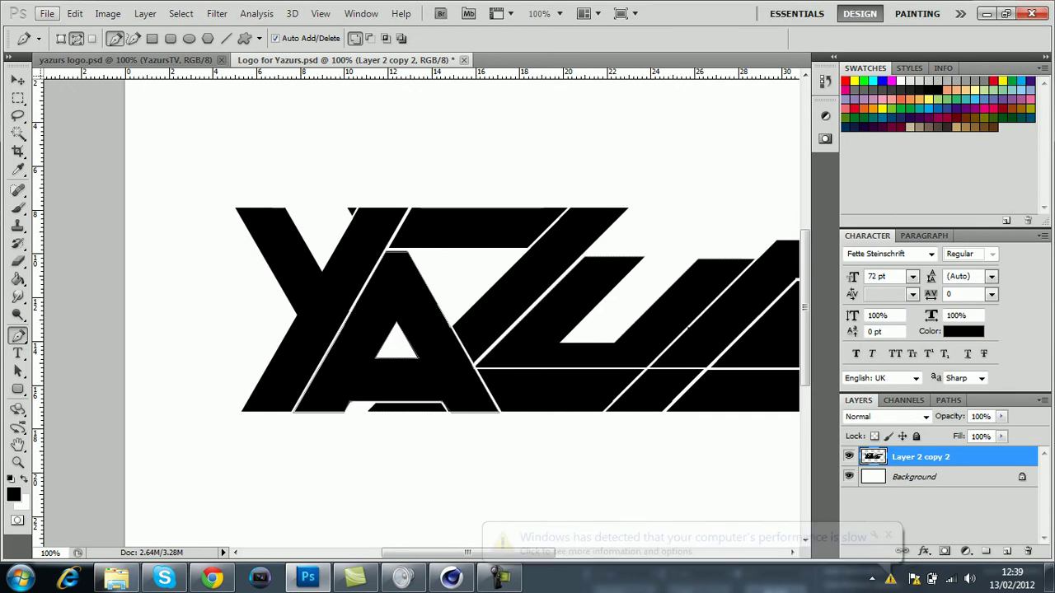
click(47, 14)
mouse_move(74, 14)
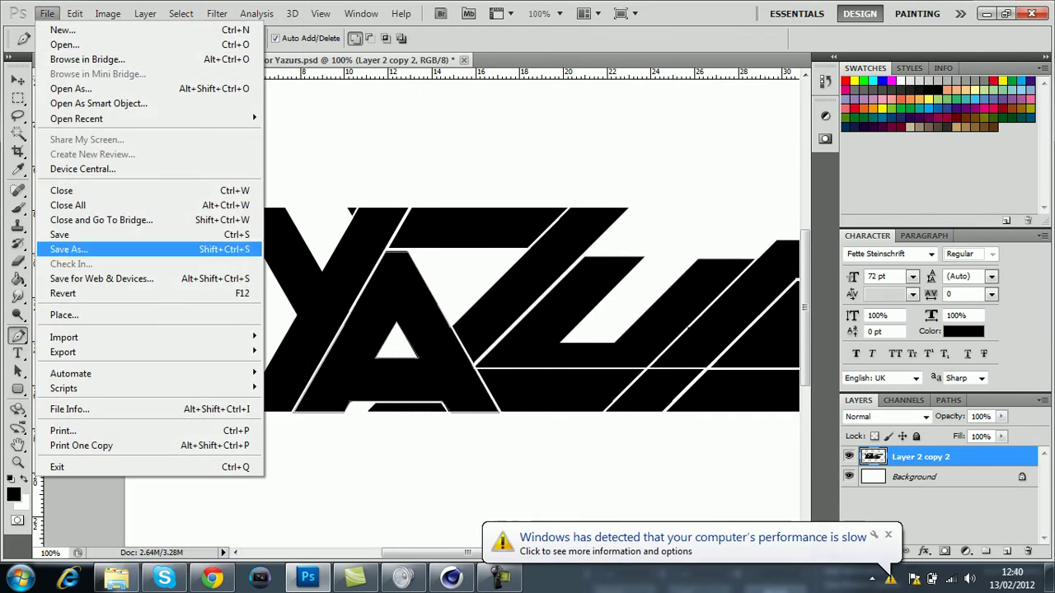
mouse_move(63, 352)
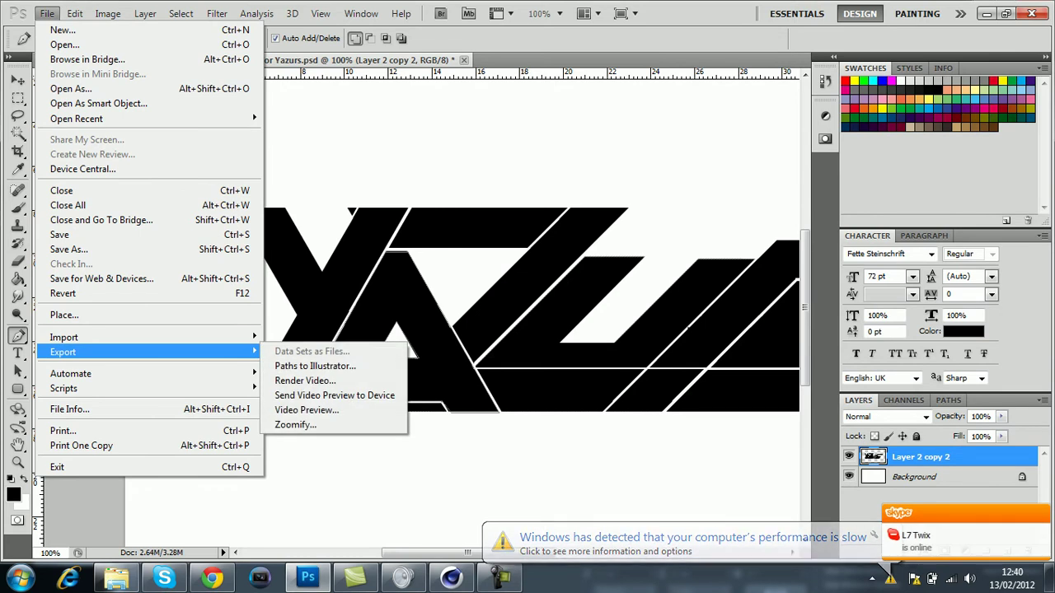
click(315, 366)
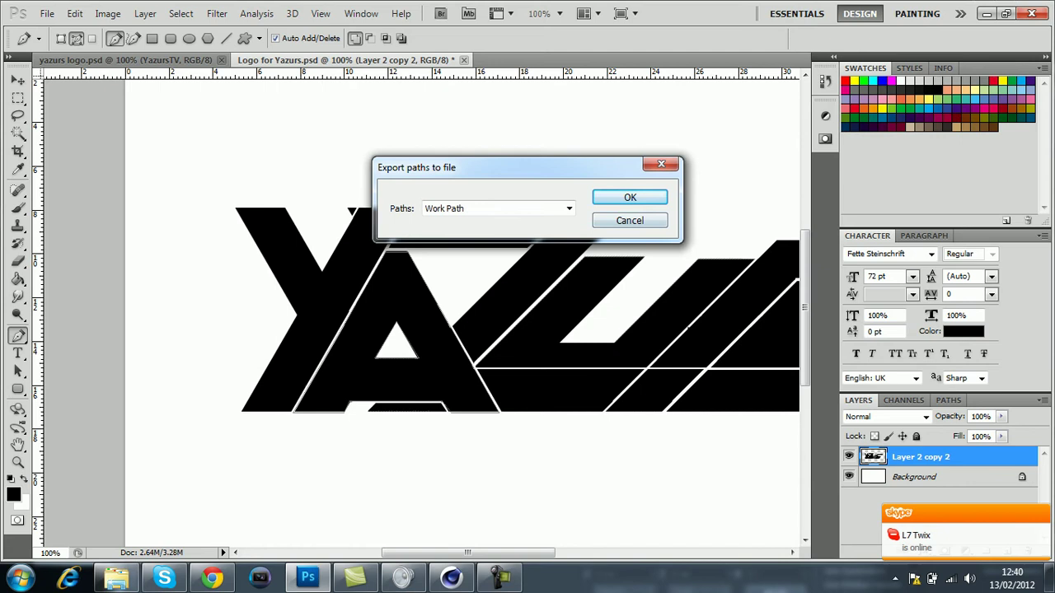
click(569, 208)
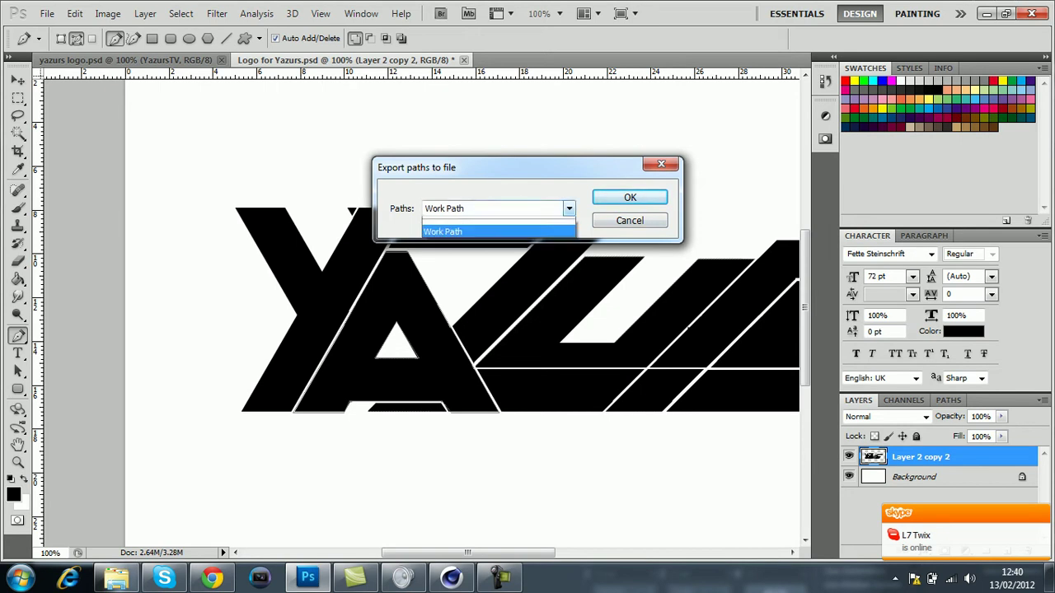
click(569, 209)
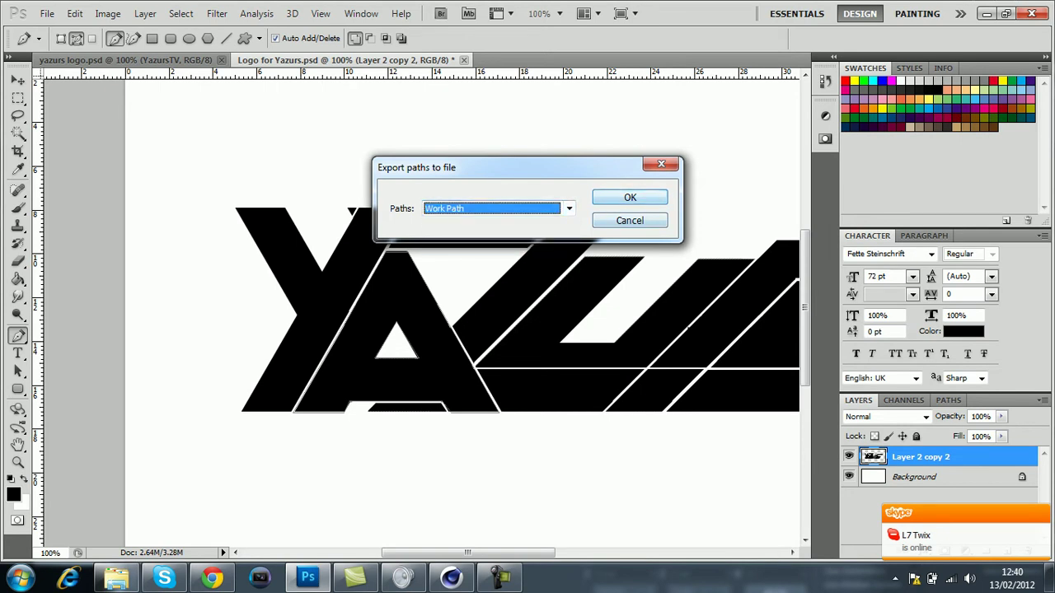
key(Return)
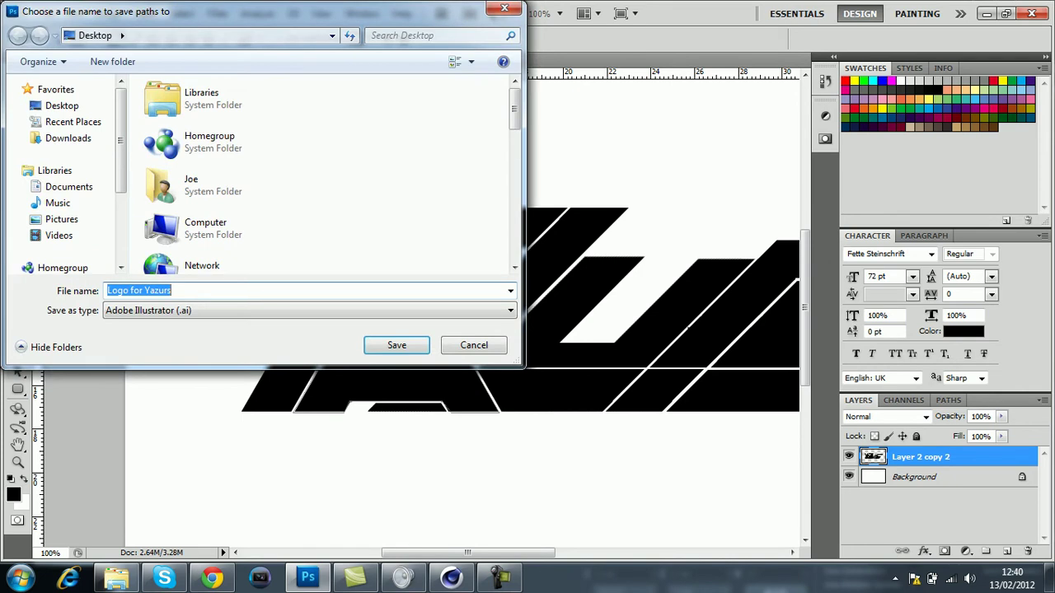
click(474, 345)
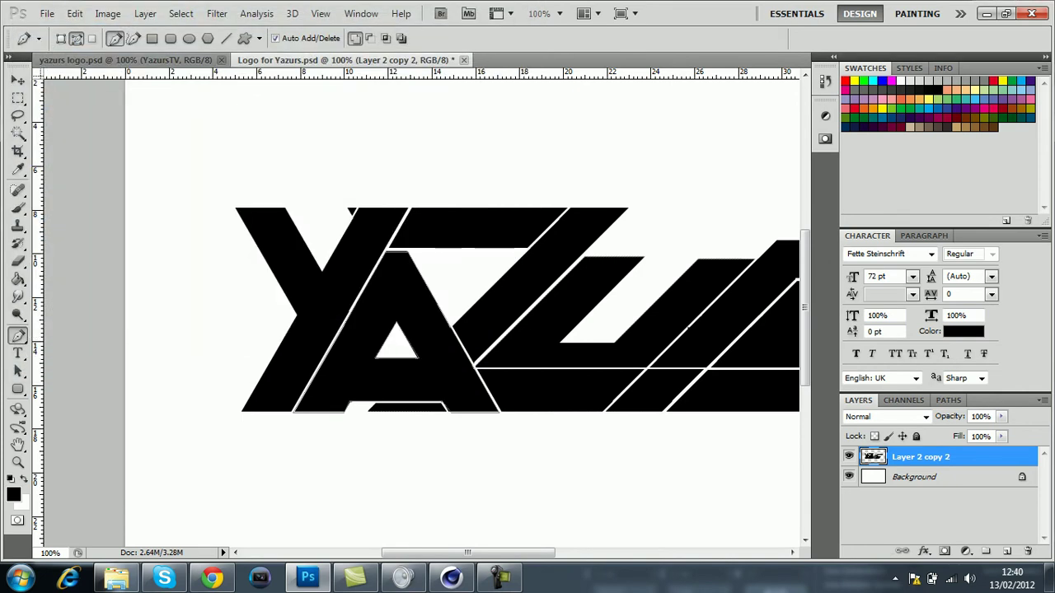
Step: Switch to CINEMA 4D and import the desktop file 'a'.ai at scale 1 centimeters with connected splines
click(986, 13)
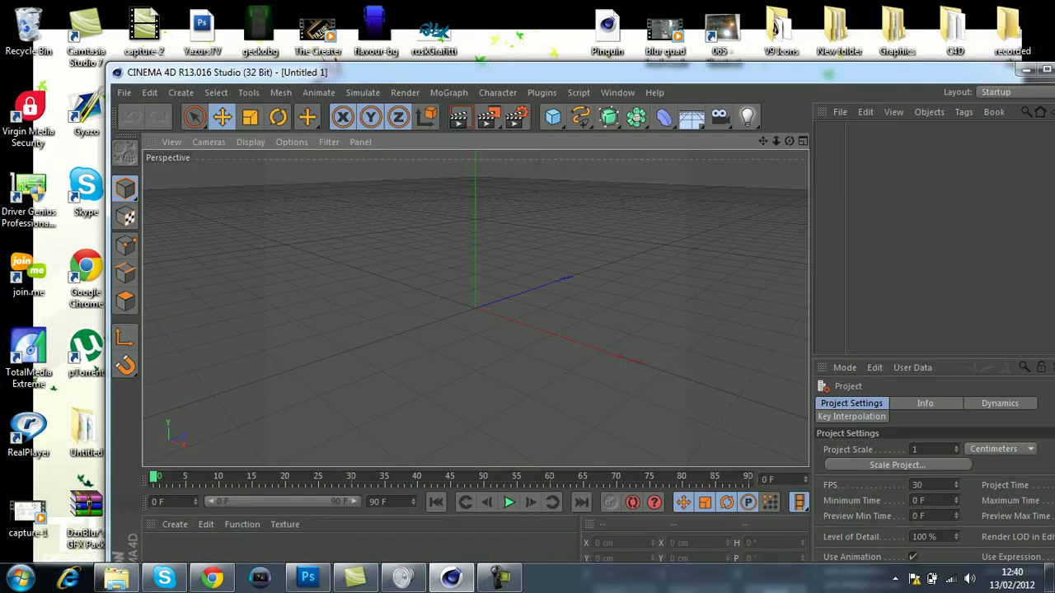
drag(740, 72, 1041, 36)
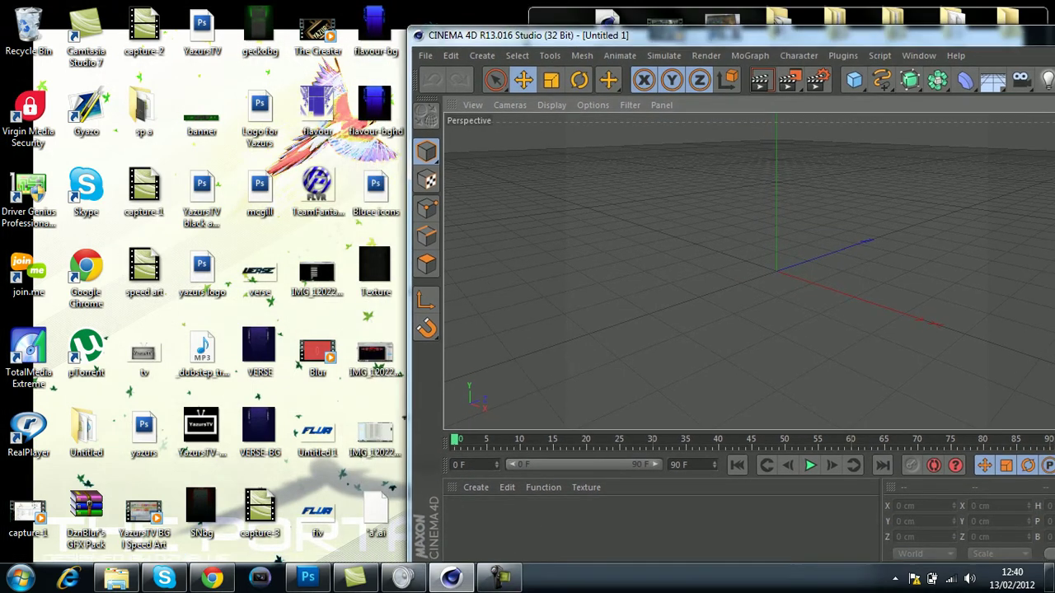
drag(712, 34, 710, 30)
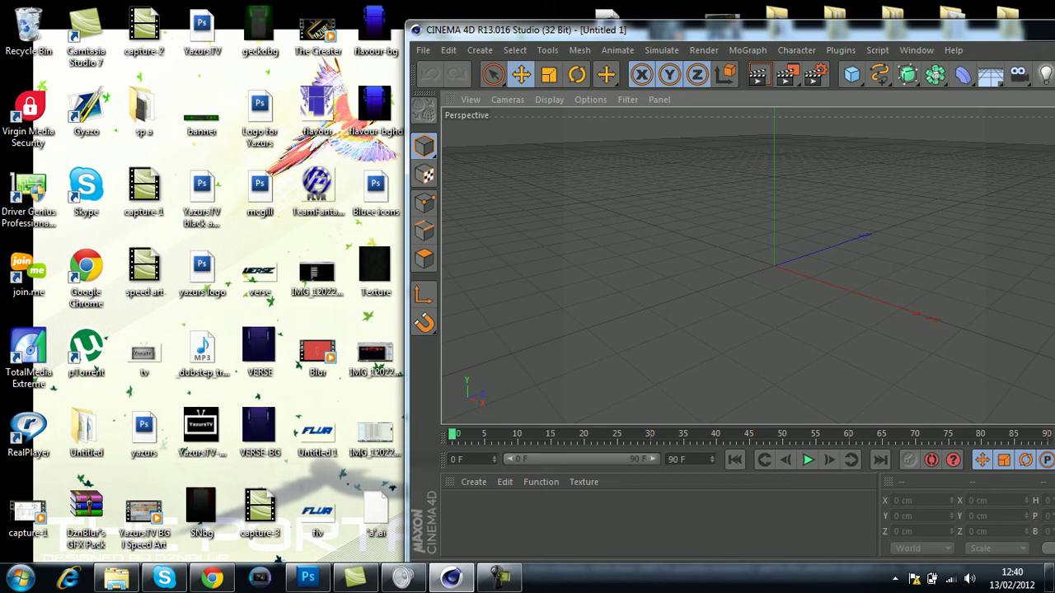
drag(375, 509, 757, 265)
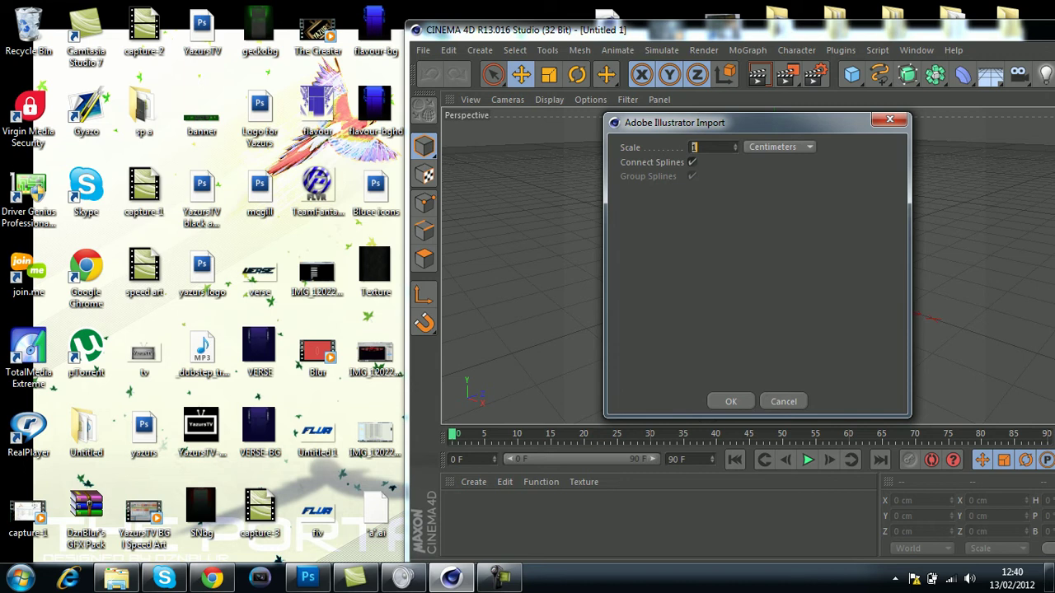
key(Return)
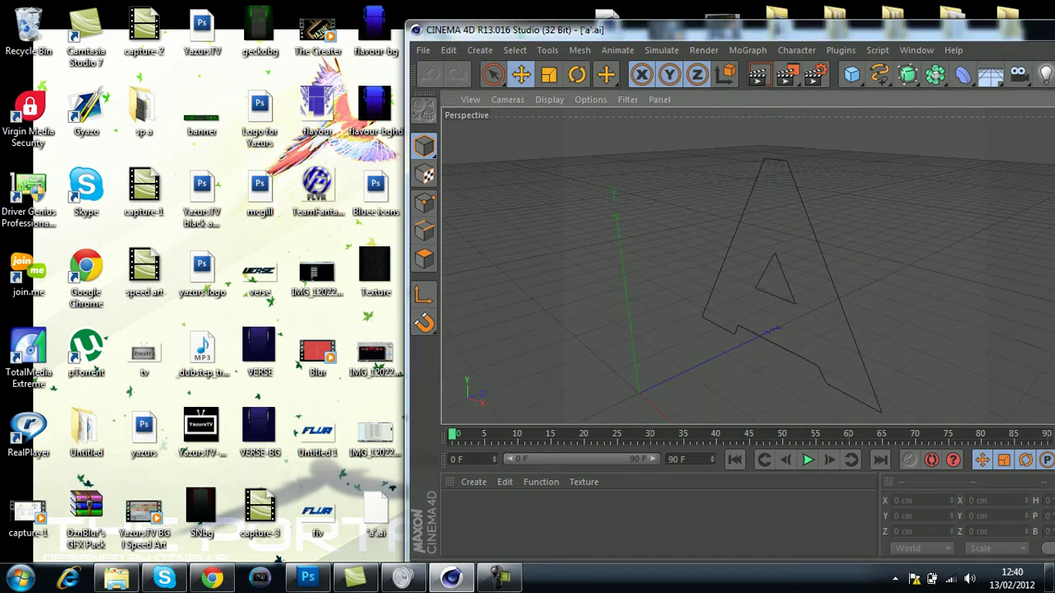
drag(974, 36, 694, 2)
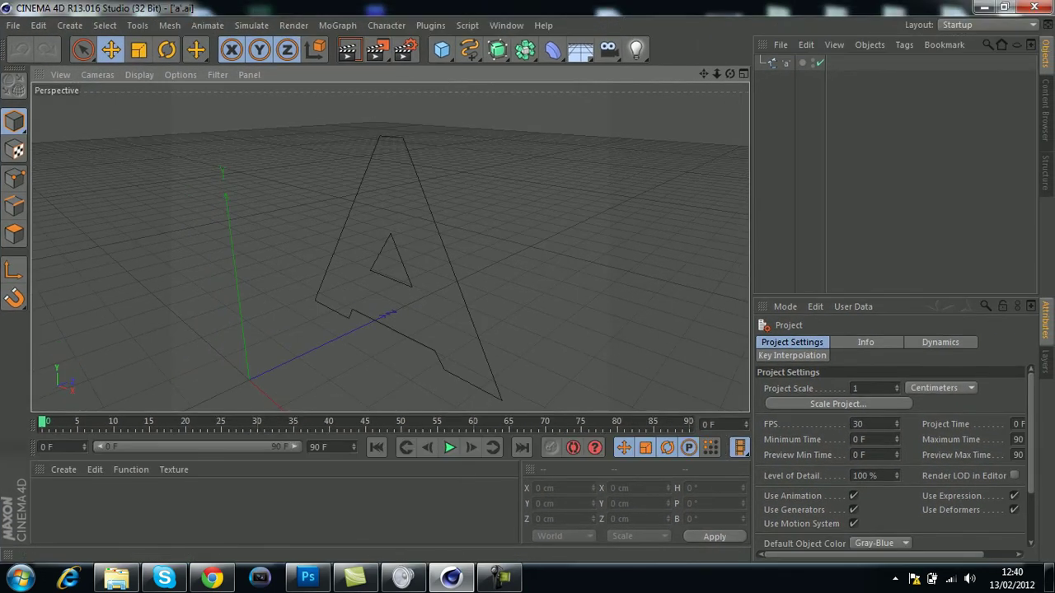
Step: Add an Extrude NURBS object and make the imported A spline its child
drag(730, 74, 388, 247)
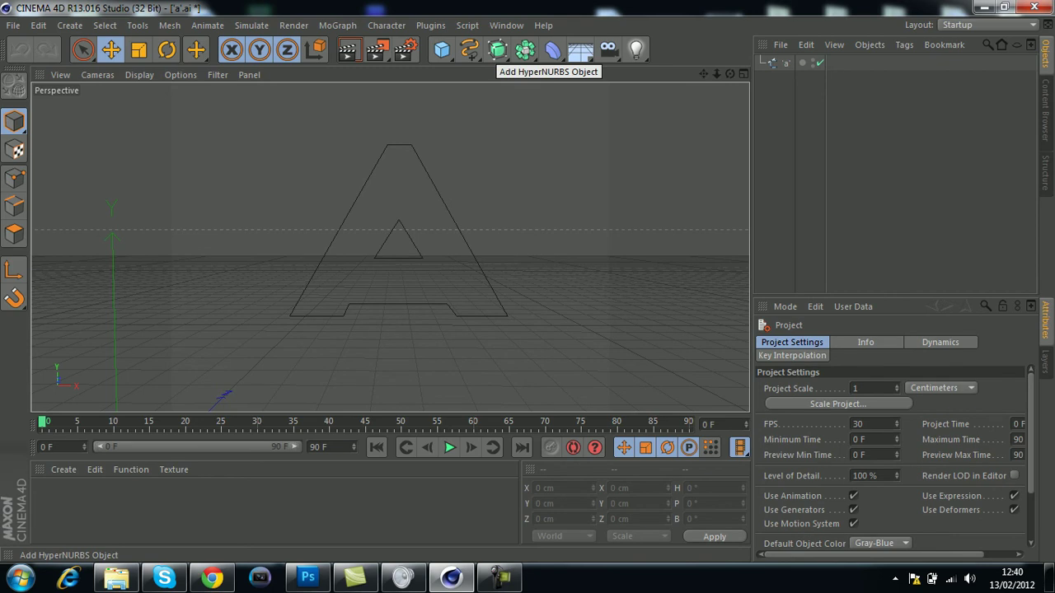
click(497, 50)
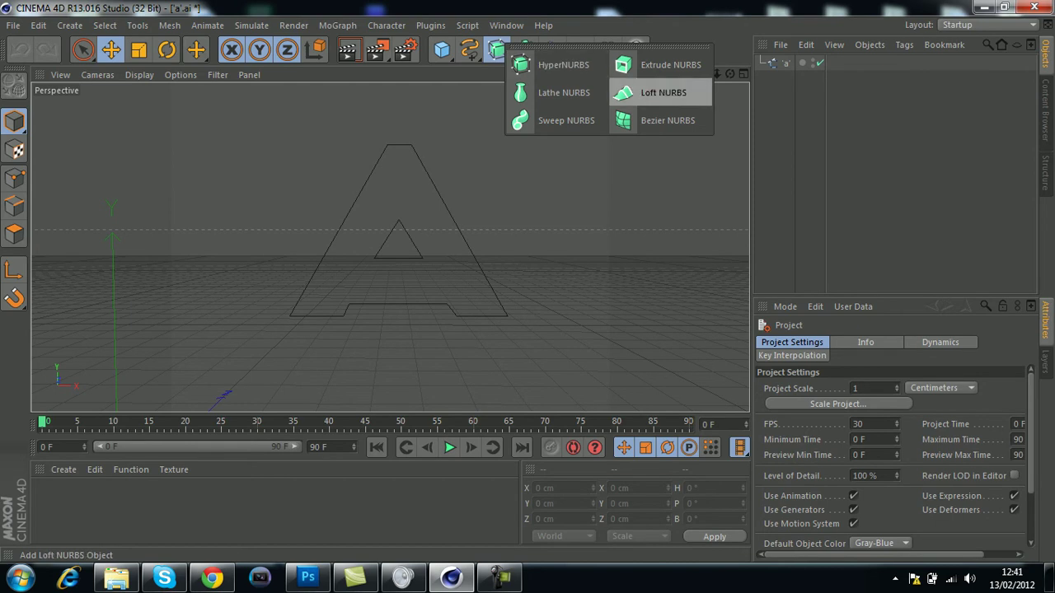
click(659, 64)
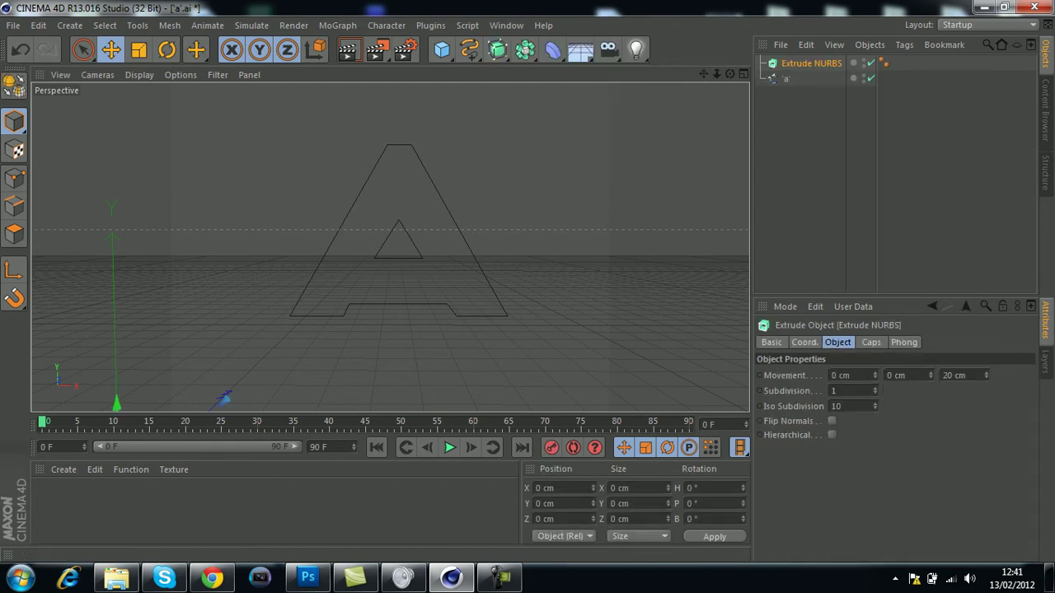
click(785, 79)
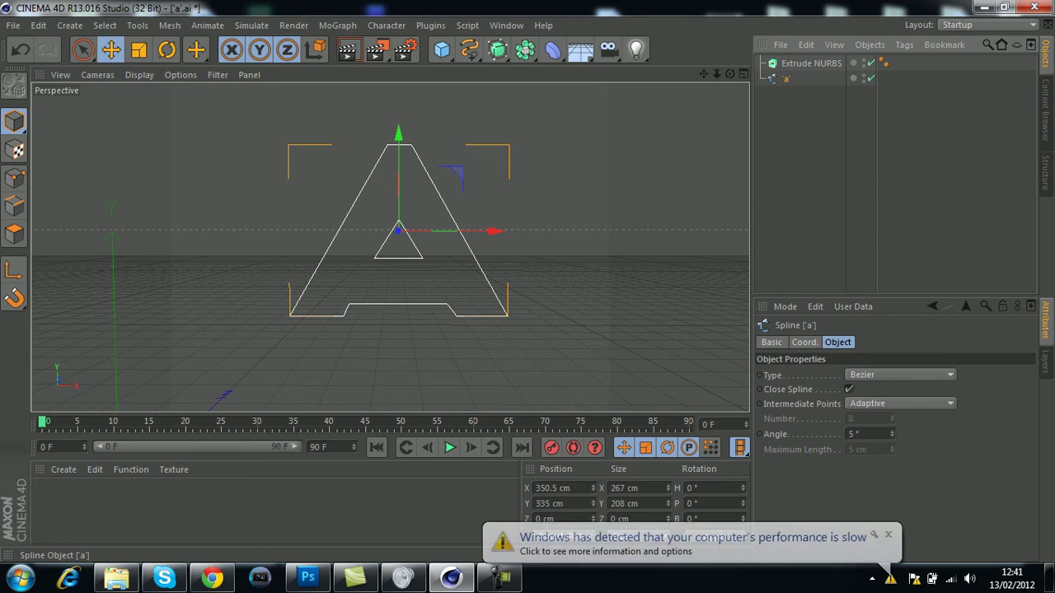
drag(785, 78, 806, 64)
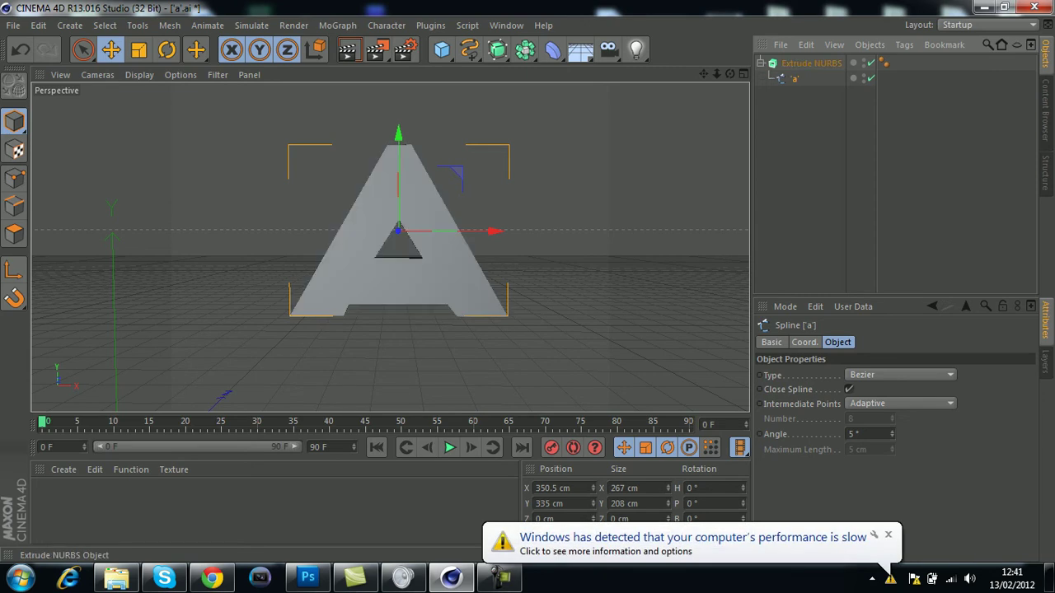
Step: Set the Extrude NURBS object's Z movement to 120 cm to deepen the letter A
drag(730, 74, 577, 101)
alt+drag(389, 246, 390, 246)
click(390, 246)
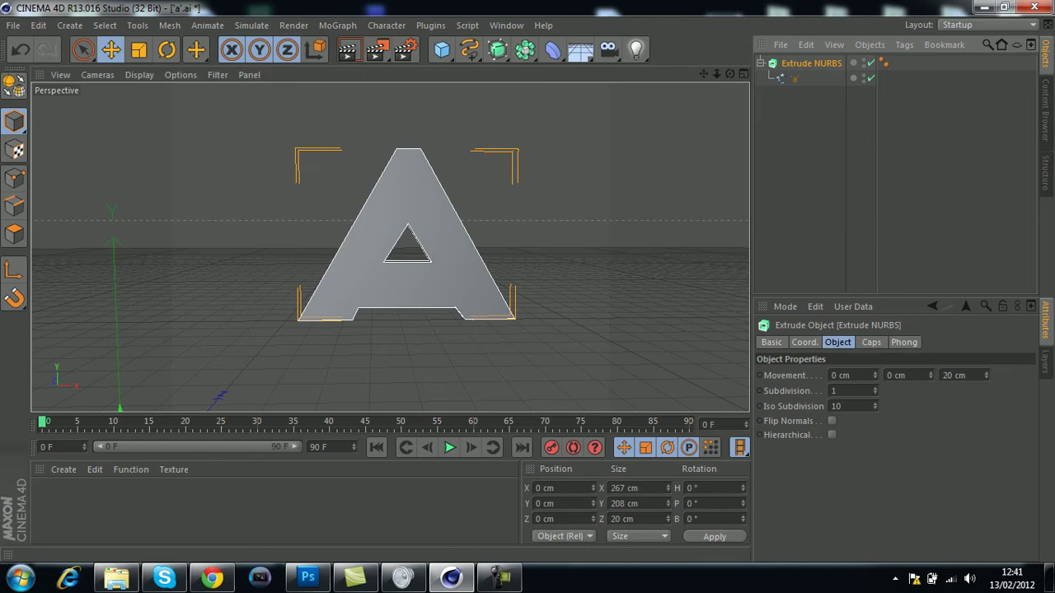
click(945, 375)
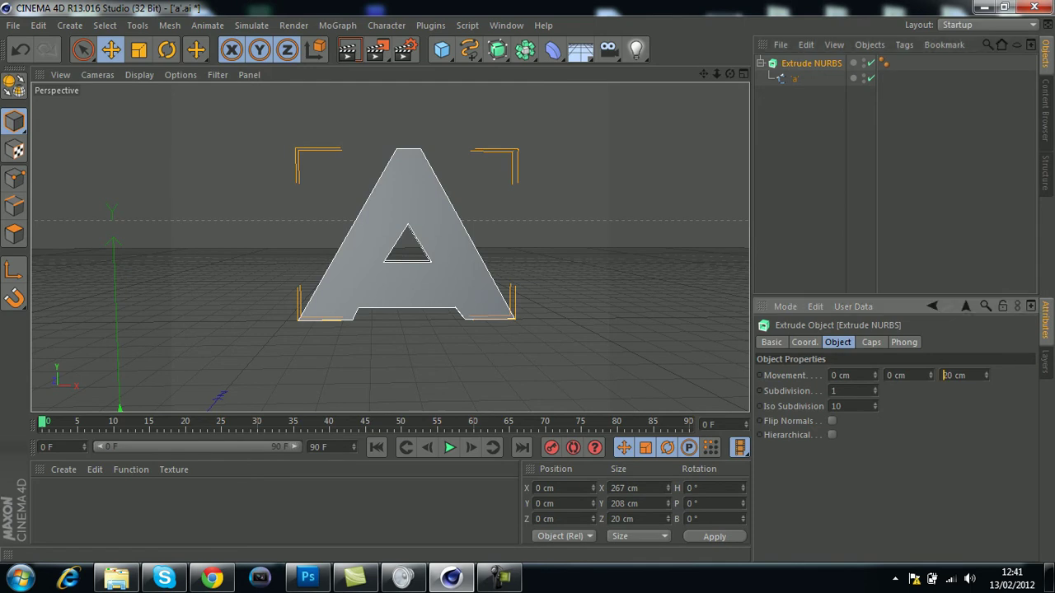
text(1)
key(Return)
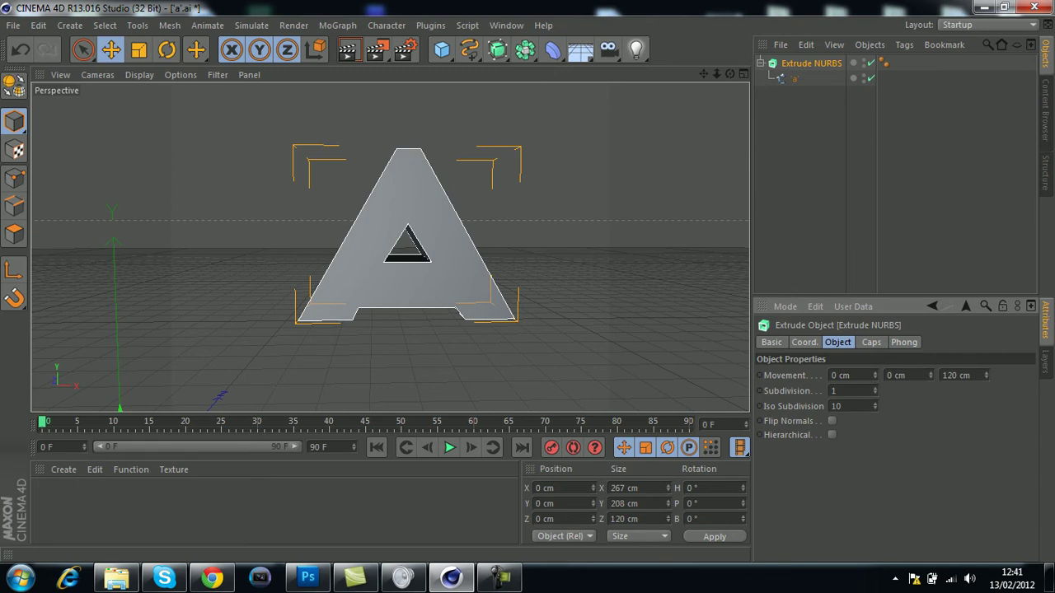
Step: Give the extrusion's start a Fillet Cap with a 2 cm radius and render the active view
click(871, 342)
click(875, 375)
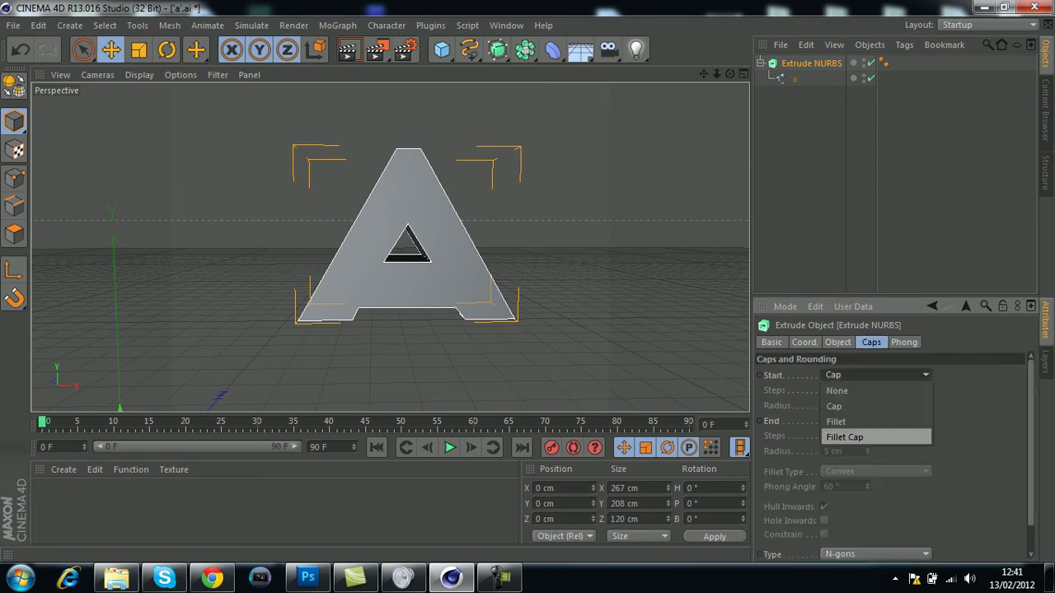
click(845, 436)
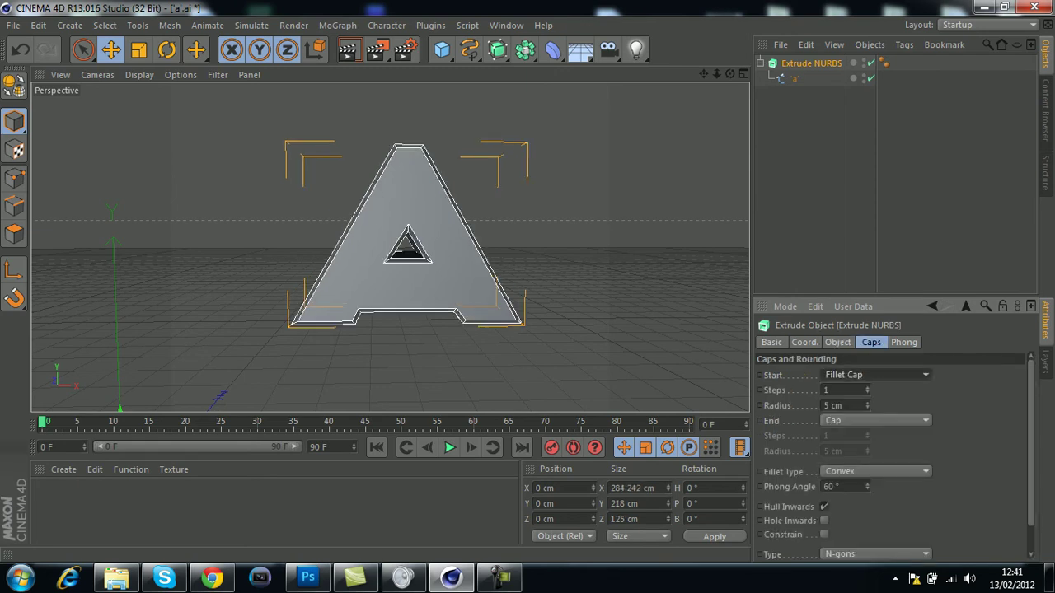
drag(867, 406, 867, 413)
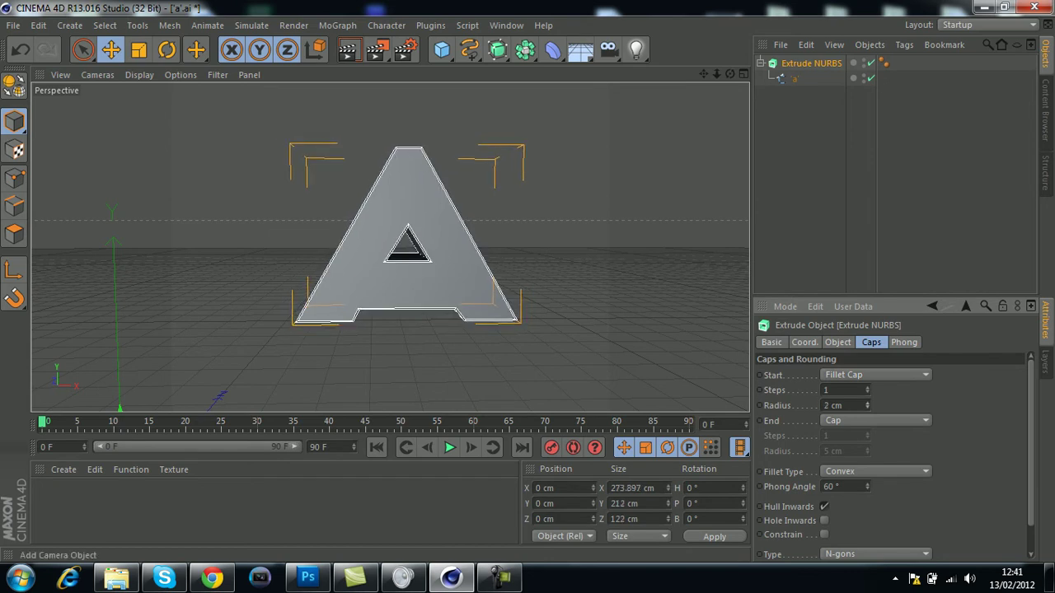
click(347, 50)
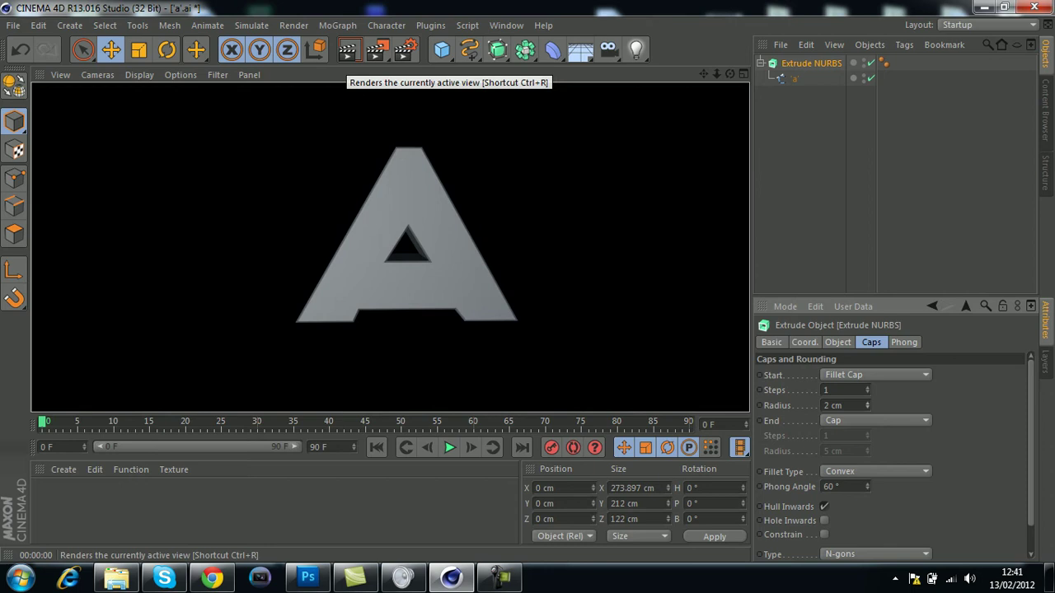
mouse_move(730, 74)
mouse_down()
mouse_move(689, 74)
mouse_move(739, 56)
mouse_up()
alt+drag(389, 246, 390, 247)
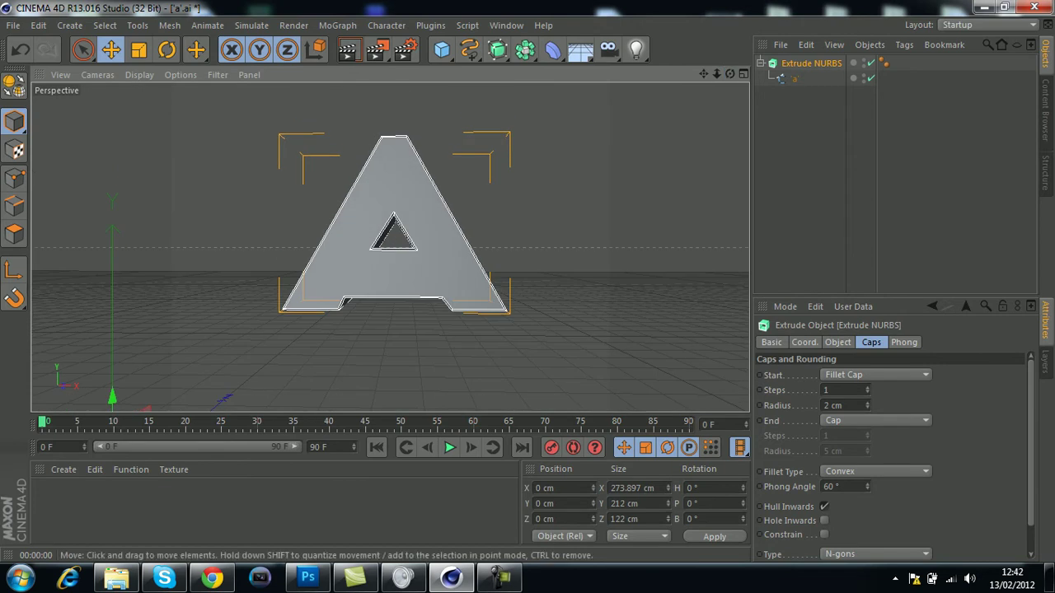
Step: Switch to Chrome and open the signed-in account's own YouTube channel
click(211, 578)
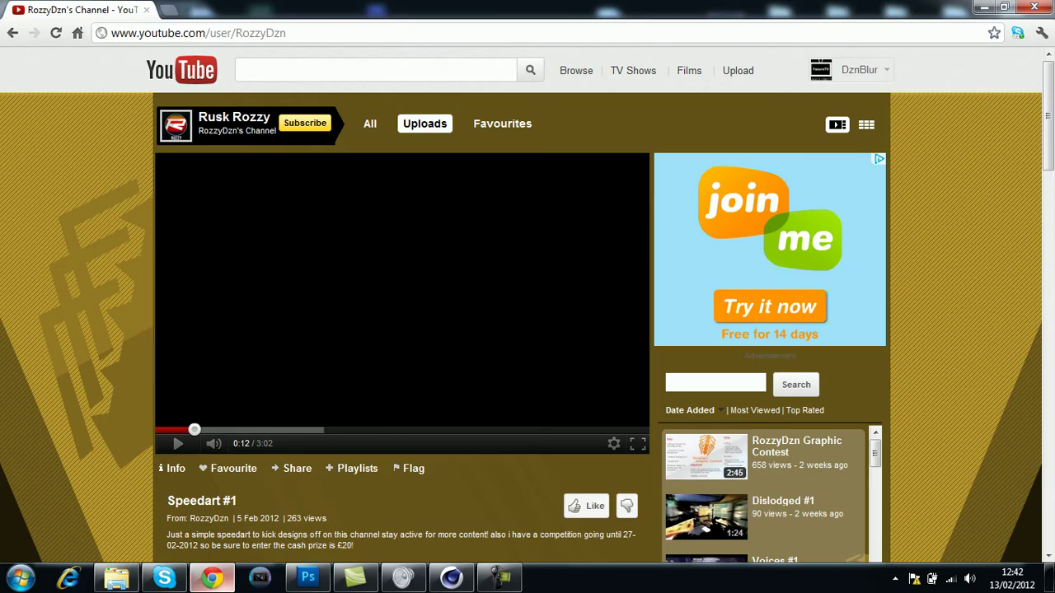
click(852, 70)
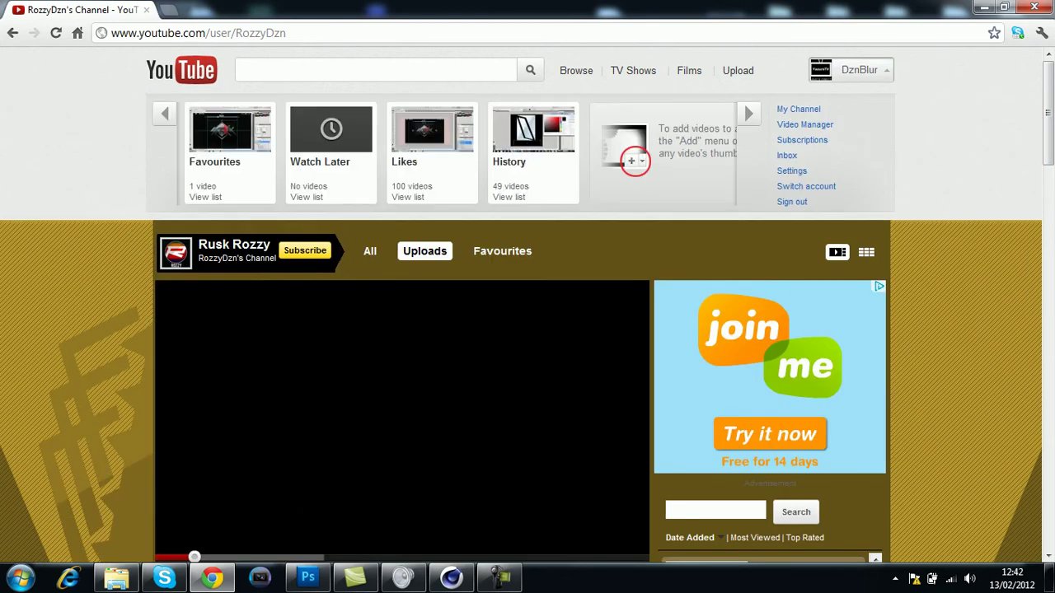
click(797, 109)
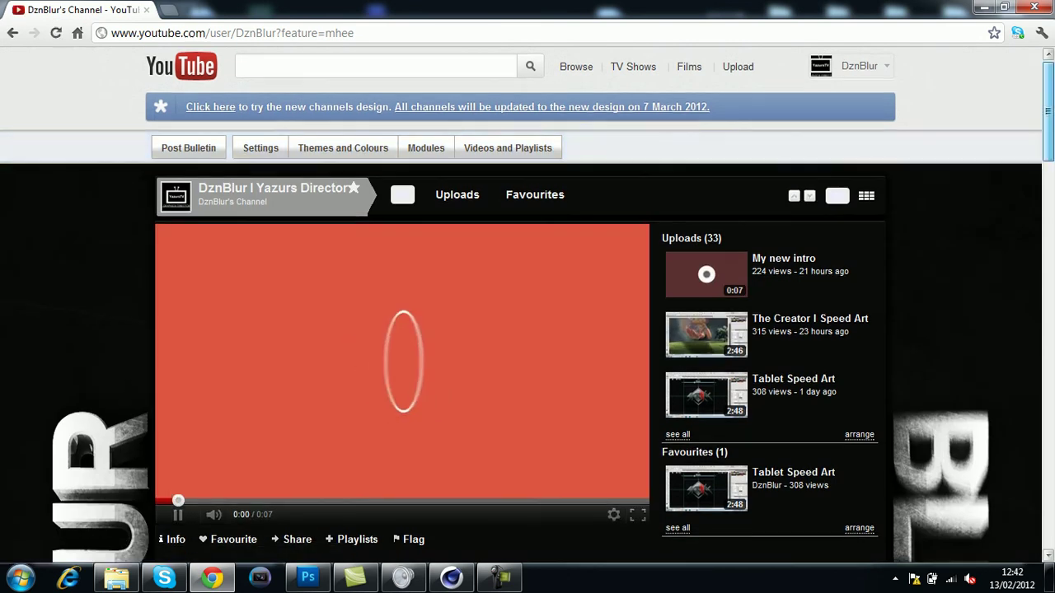
Step: Open the YazursTV channel from The Pack list and look through its profile, directors and video uploads
scroll(528, 304, down, 6)
scroll(527, 305, down, 5)
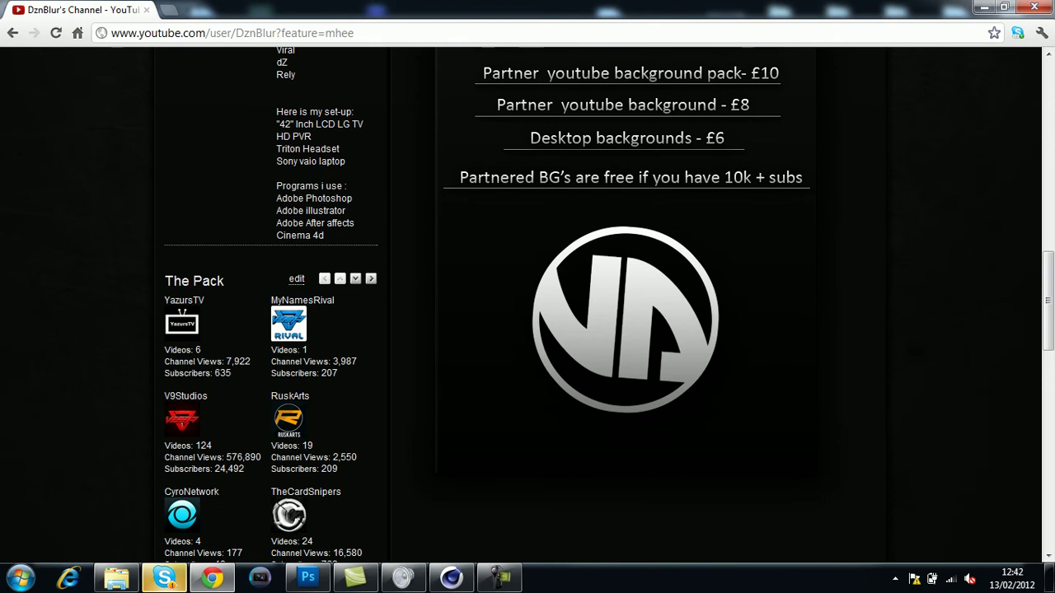
click(182, 323)
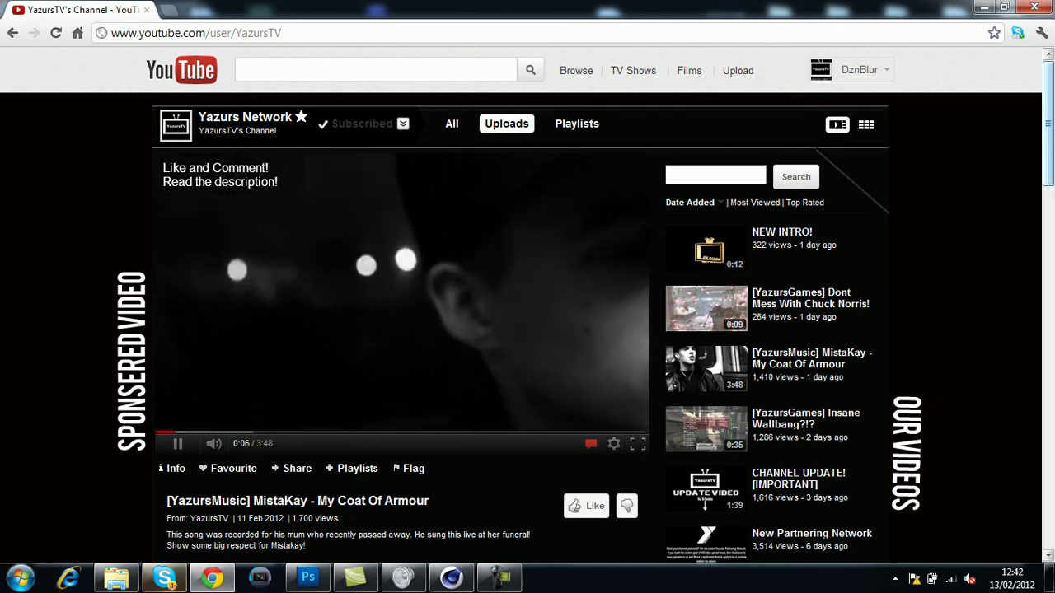
scroll(528, 305, down, 2)
scroll(528, 305, down, 3)
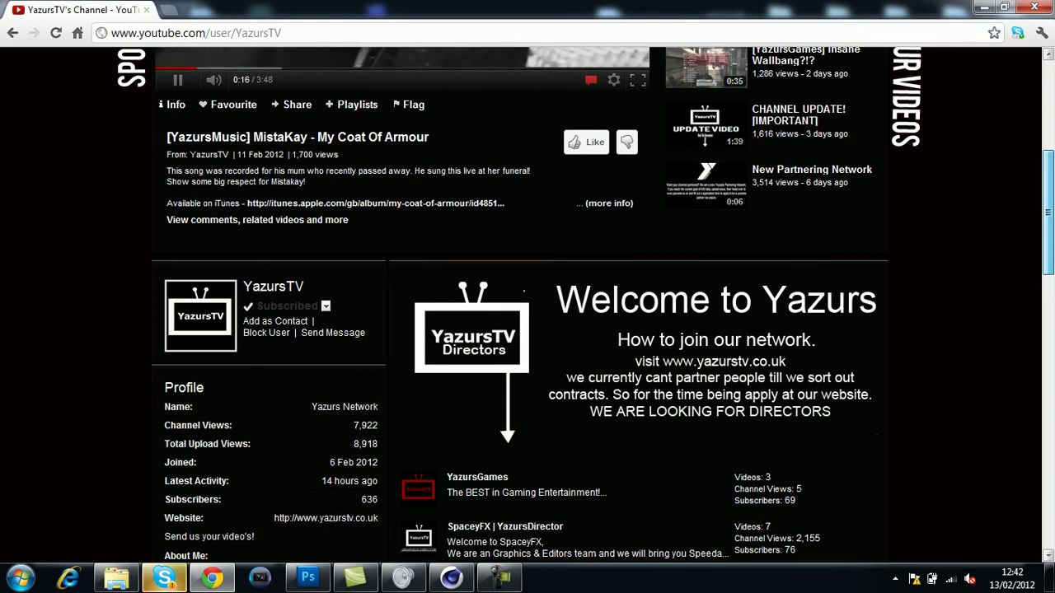
scroll(528, 304, down, 1)
scroll(527, 305, up, 4)
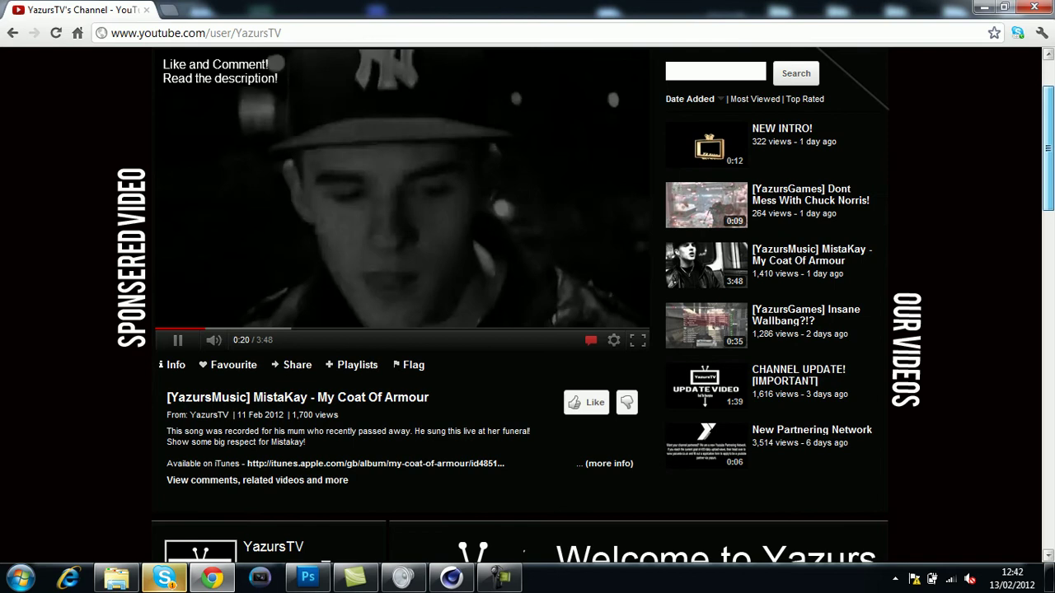
scroll(527, 304, up, 1)
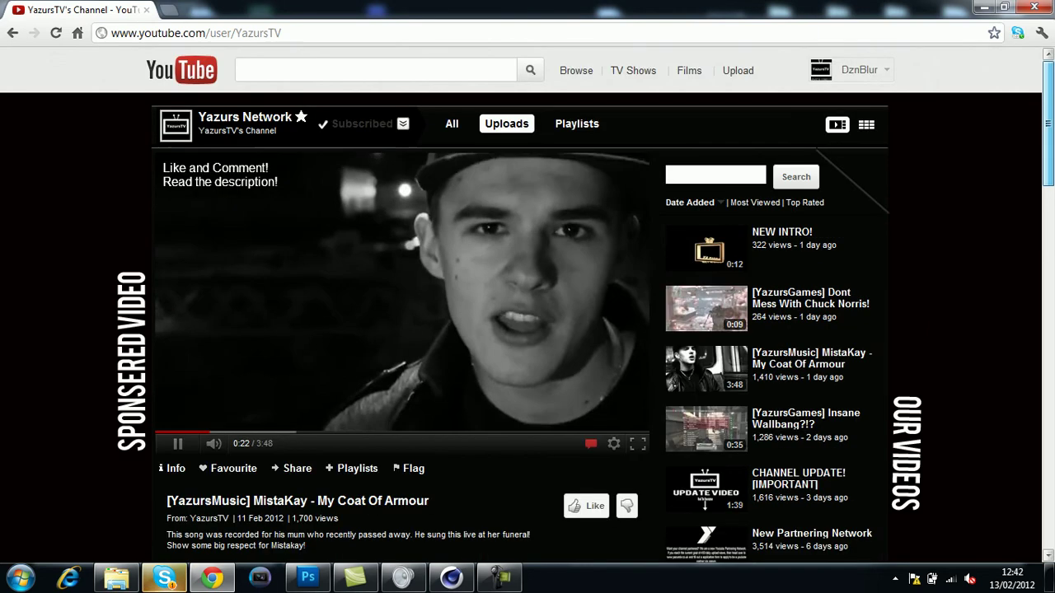
Step: Look through the YazursTV channel's profile, directors and comments, and open the network's website linked in the profile
scroll(527, 304, down, 8)
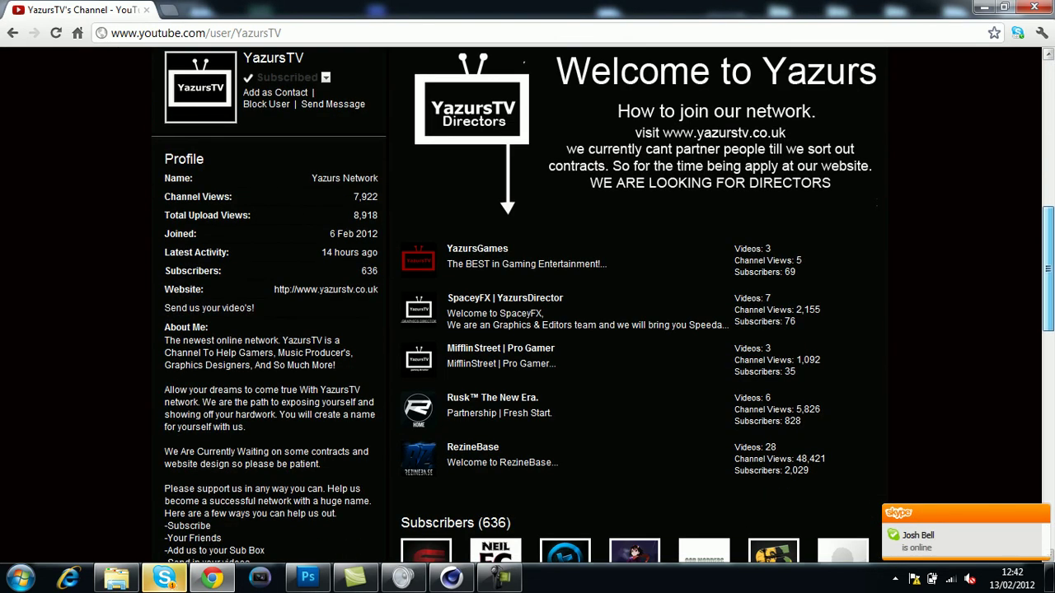
scroll(527, 305, down, 6)
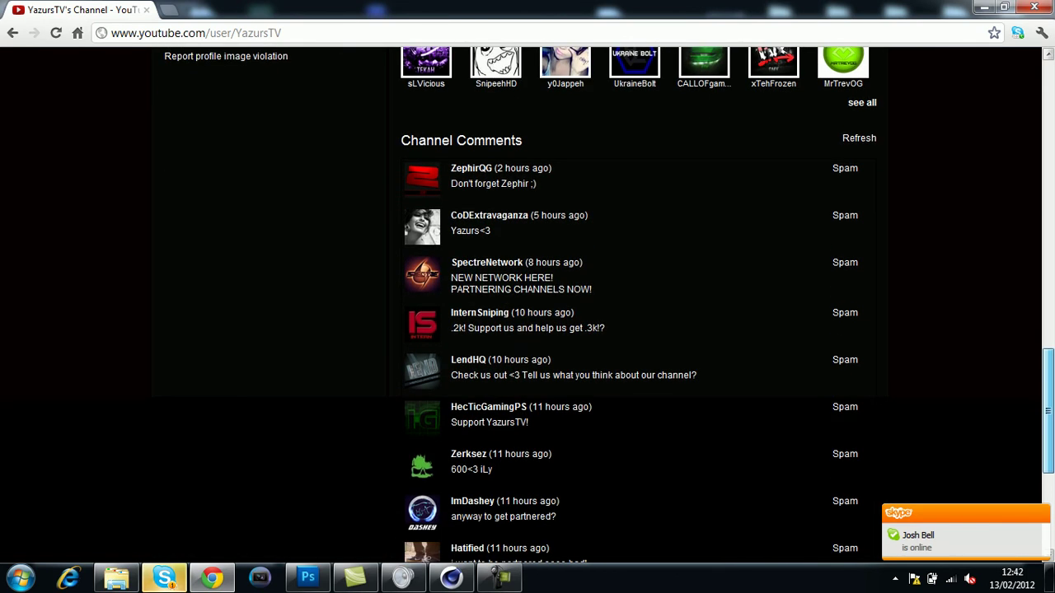
scroll(527, 305, up, 5)
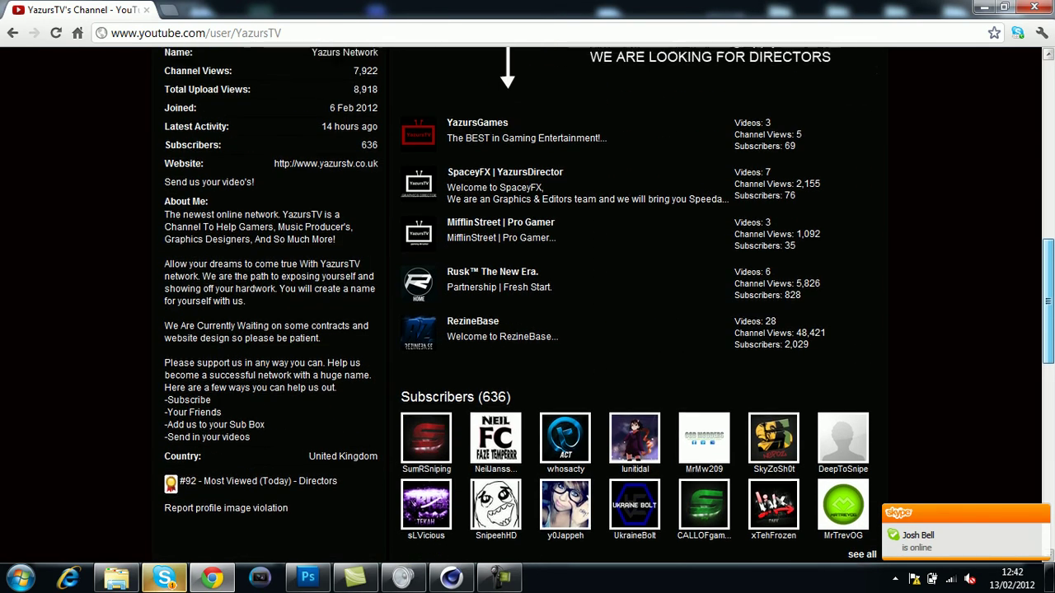
scroll(528, 305, up, 1)
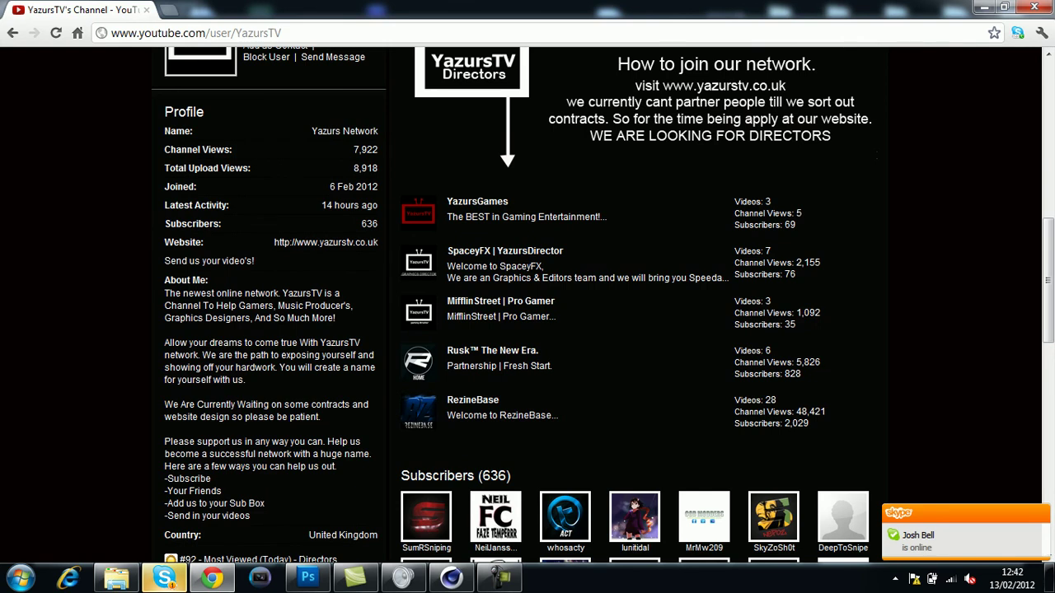
click(326, 243)
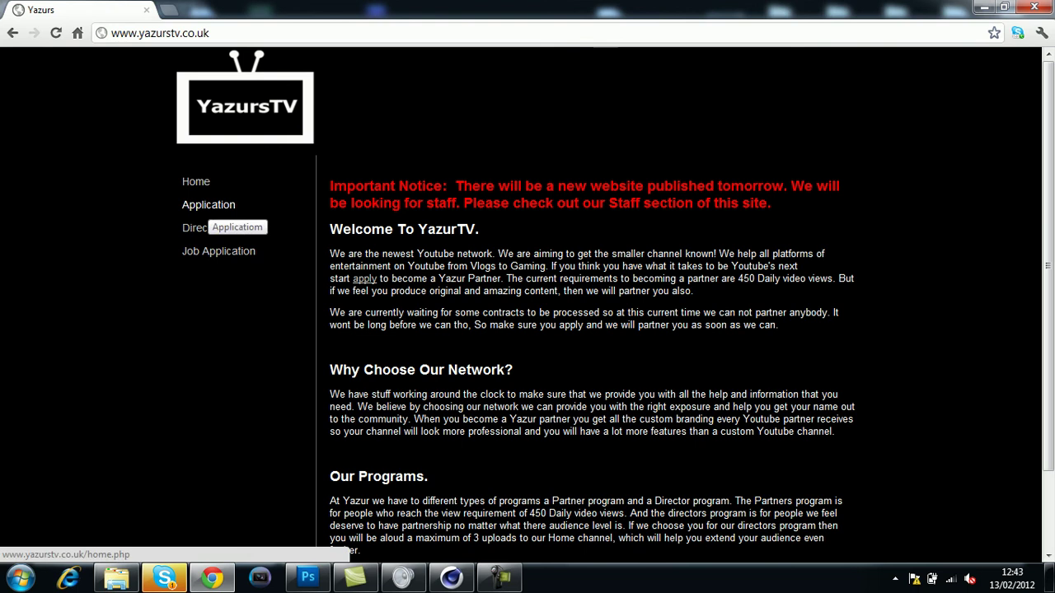
Step: Open the website's Application page and examine the Partnership Application Form's fields and its Channel Type options
click(209, 205)
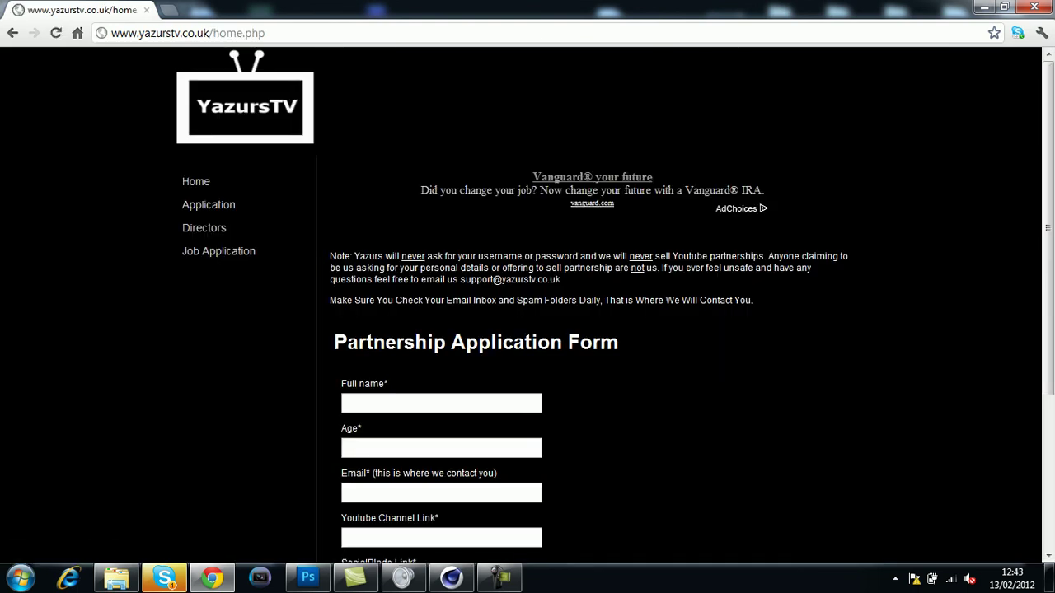
scroll(527, 305, down, 2)
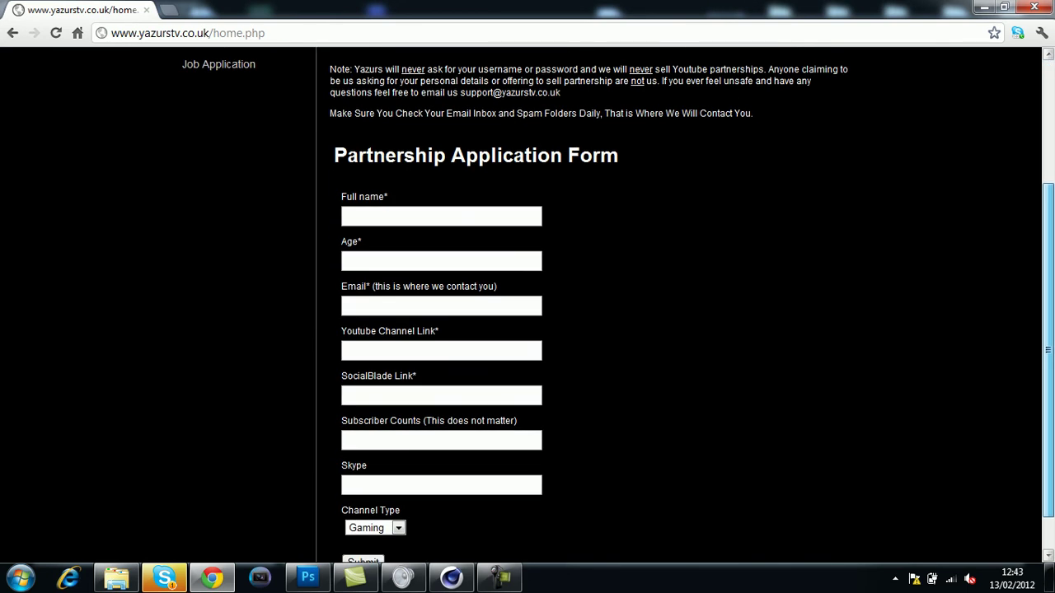
scroll(527, 305, down, 1)
scroll(527, 305, up, 1)
scroll(527, 305, down, 1)
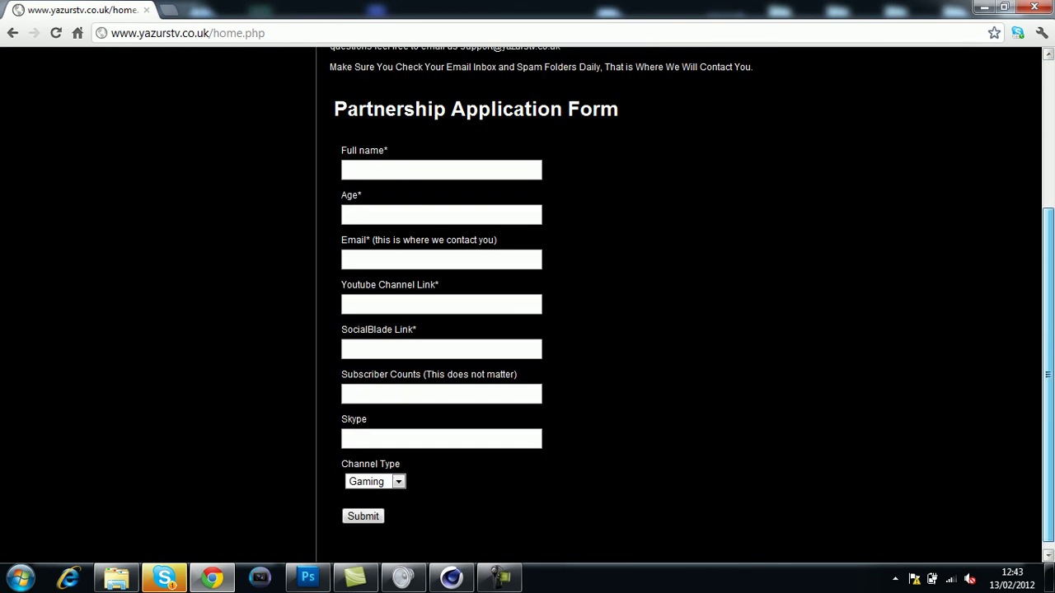
click(398, 482)
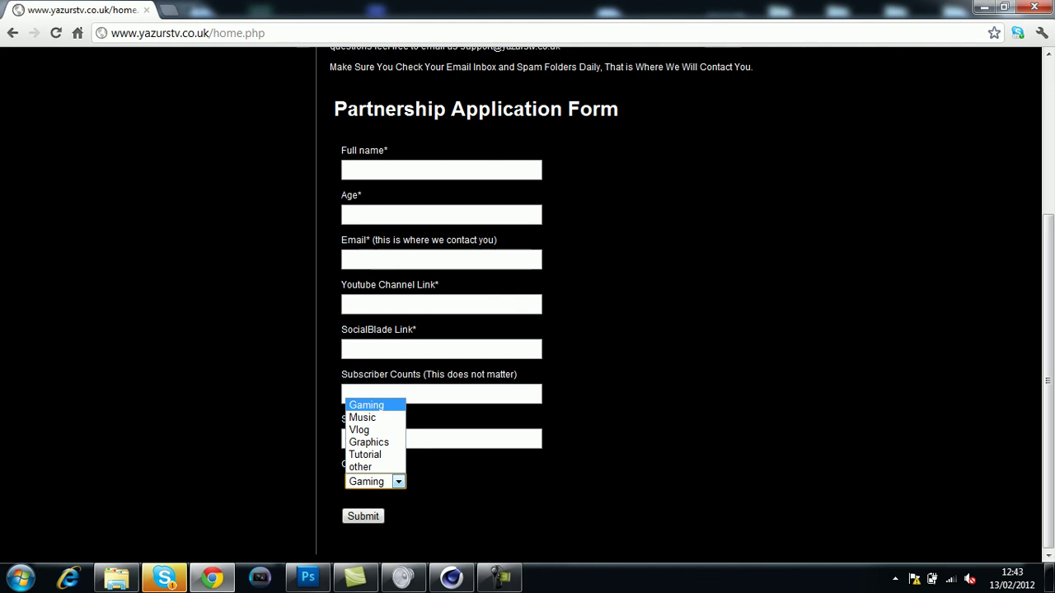
click(399, 482)
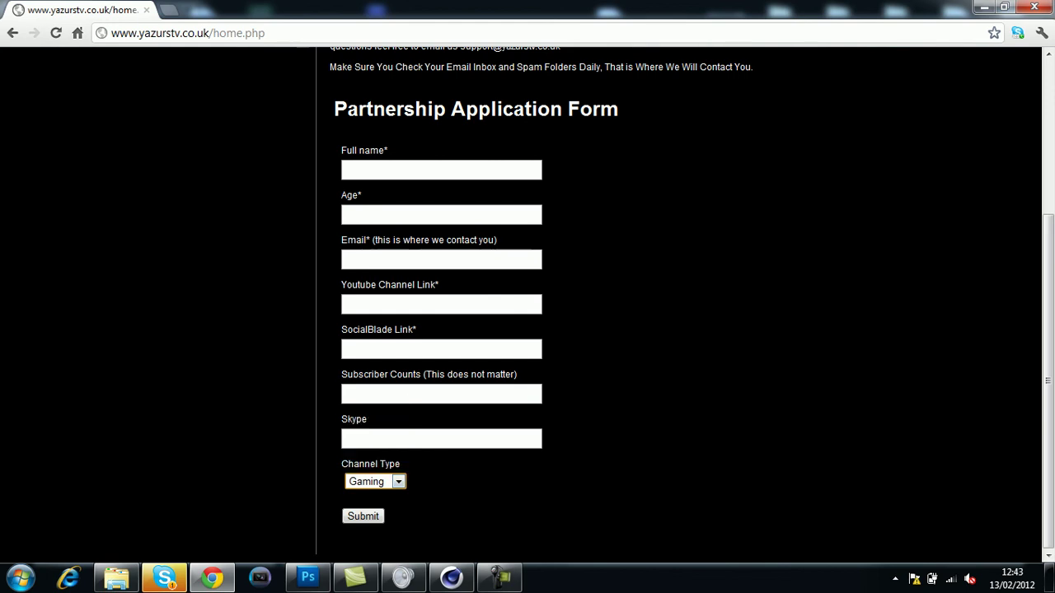
Step: Open the website's Directors page and look through the Directors Program form
drag(1048, 380, 1048, 225)
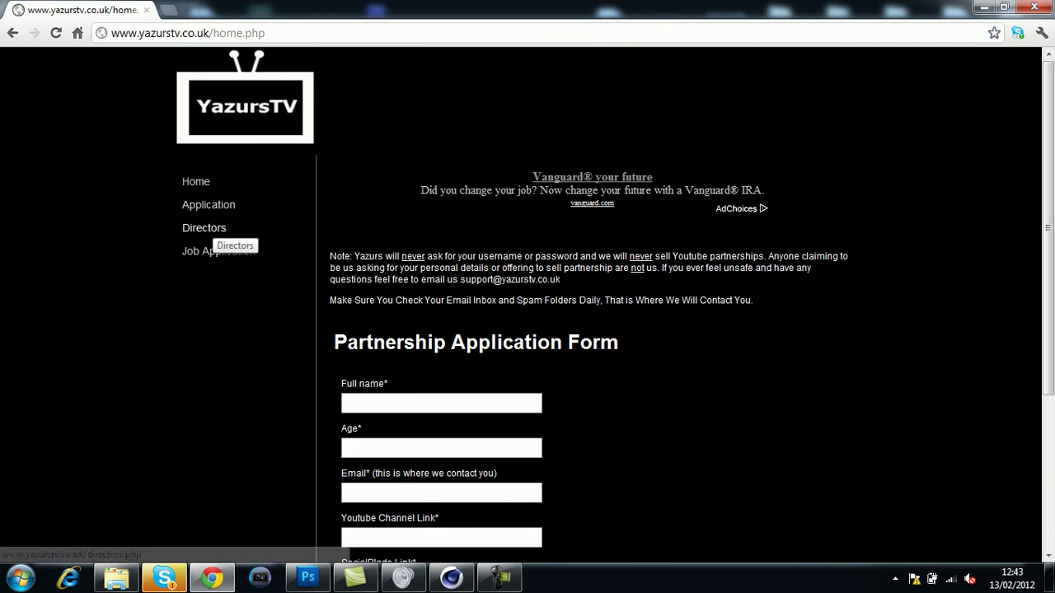
click(210, 231)
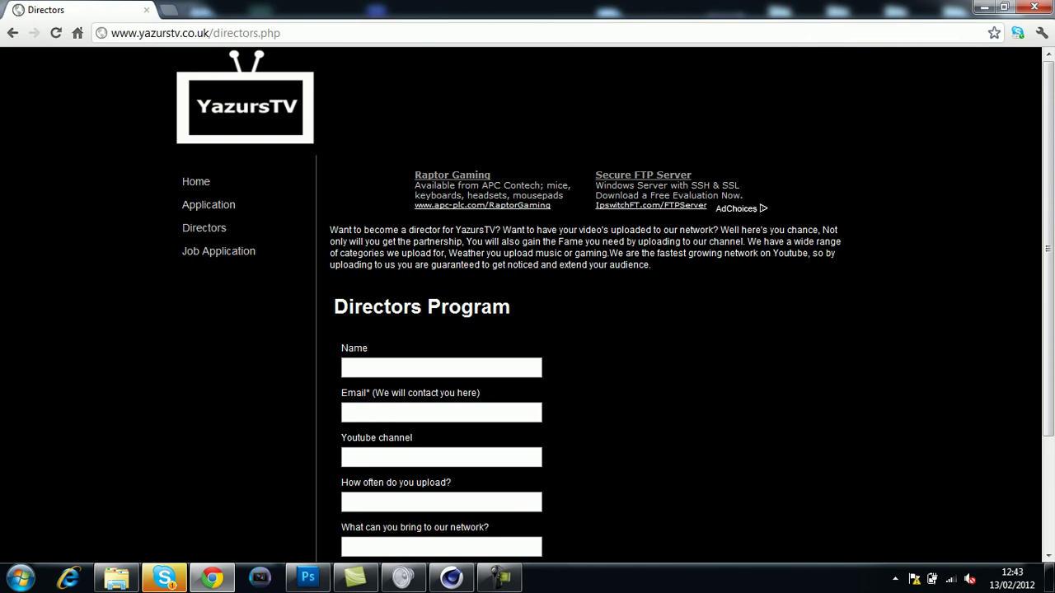
scroll(527, 329, down, 3)
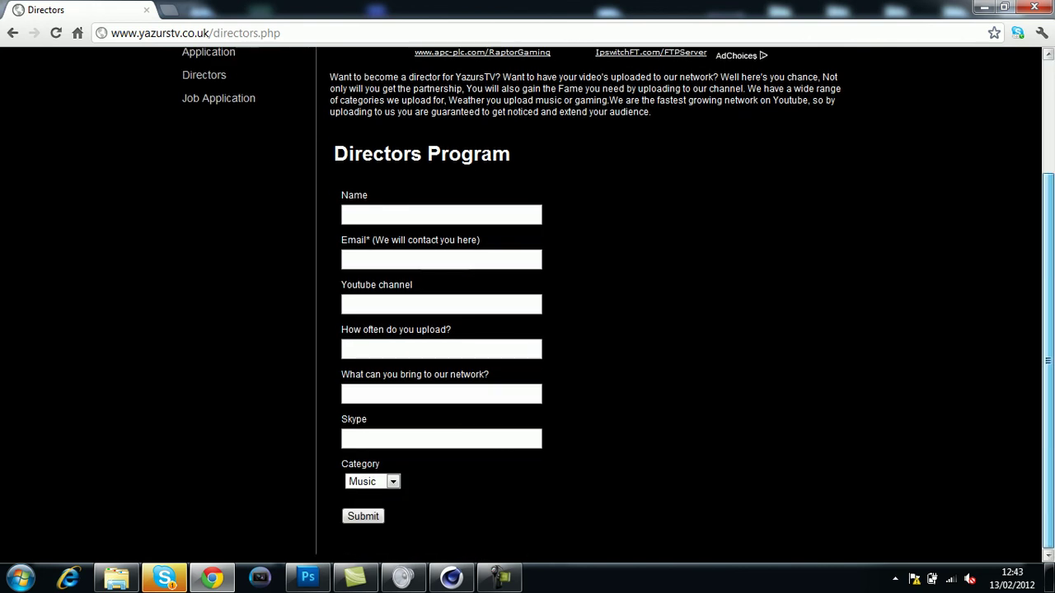
scroll(528, 329, up, 3)
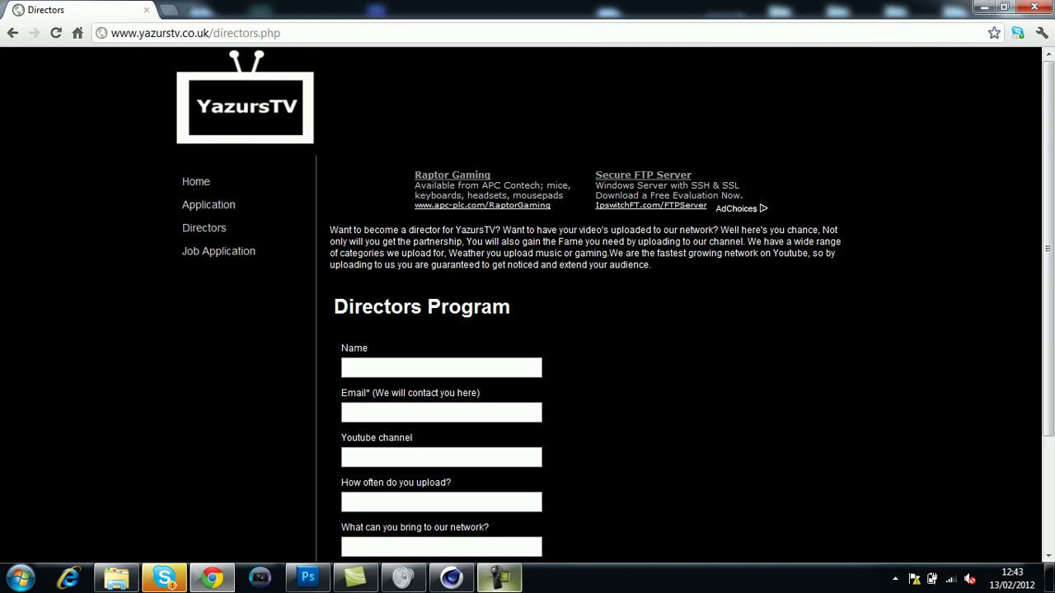
mouse_move(499, 577)
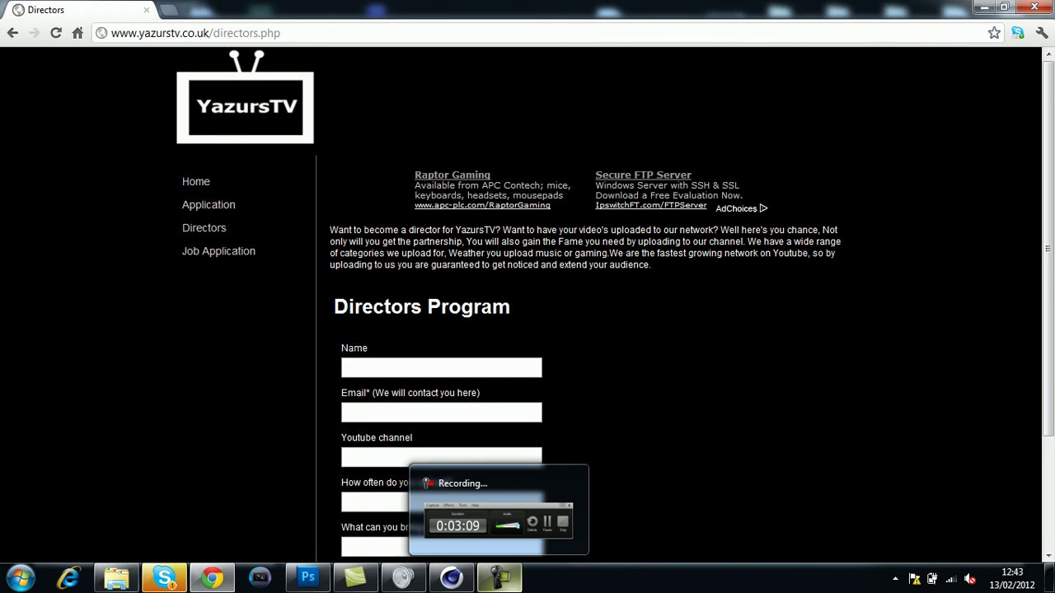
click(499, 578)
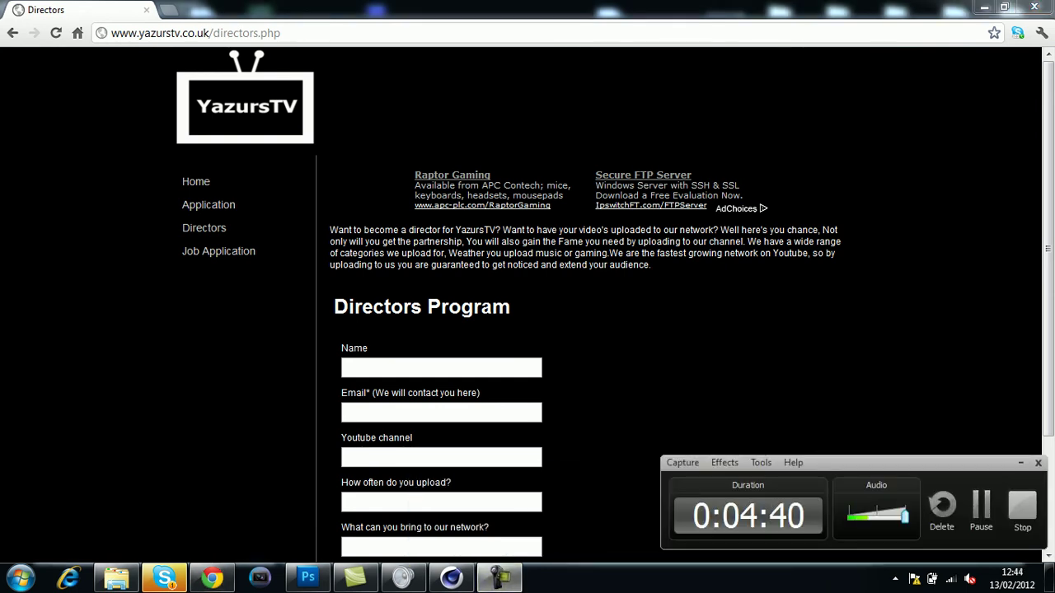